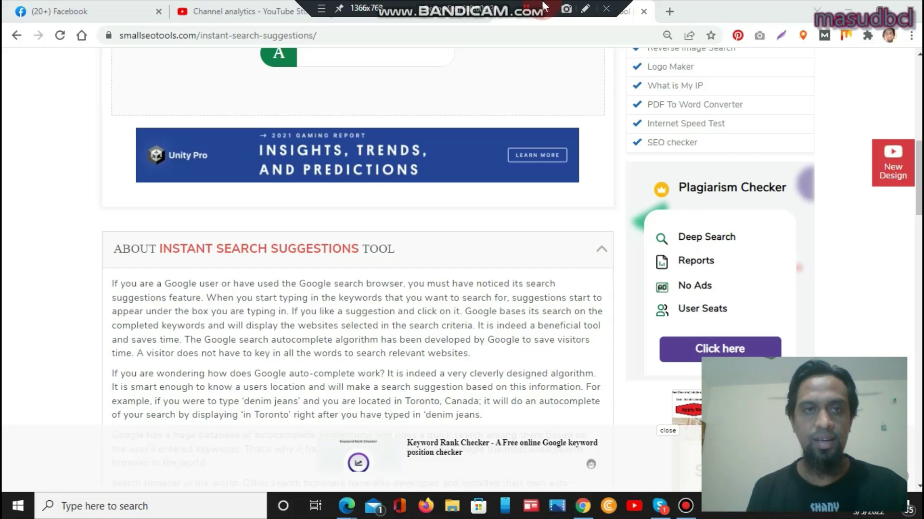
# - Browse the Website Management Tools section of the smallseotools.com homepage to find the Instant Search Suggestions Tool
pyautogui.moveTo(920, 172); pyautogui.dragTo(919, 90)
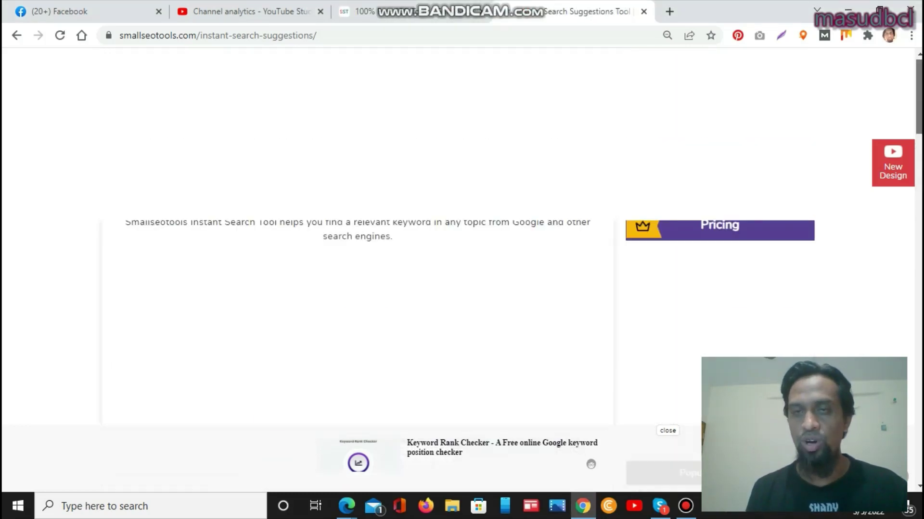
pyautogui.click(391, 12)
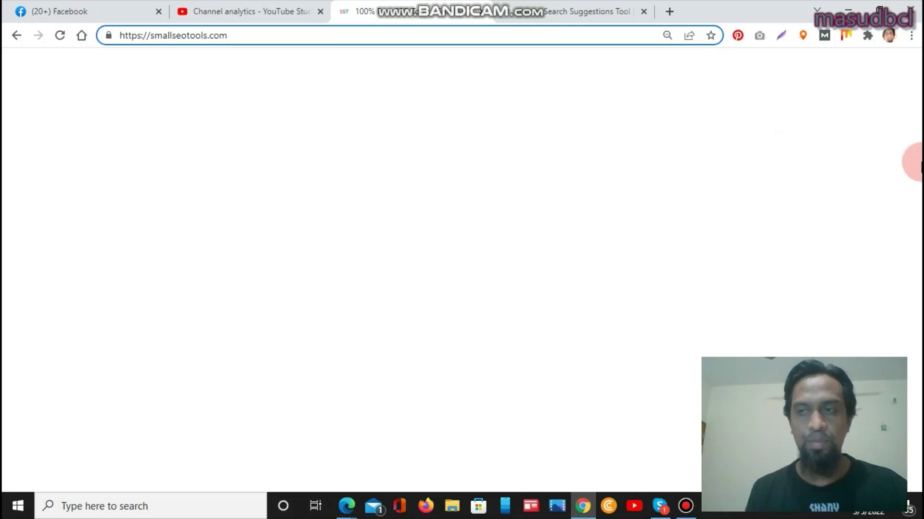
pyautogui.moveTo(919, 165); pyautogui.dragTo(920, 198)
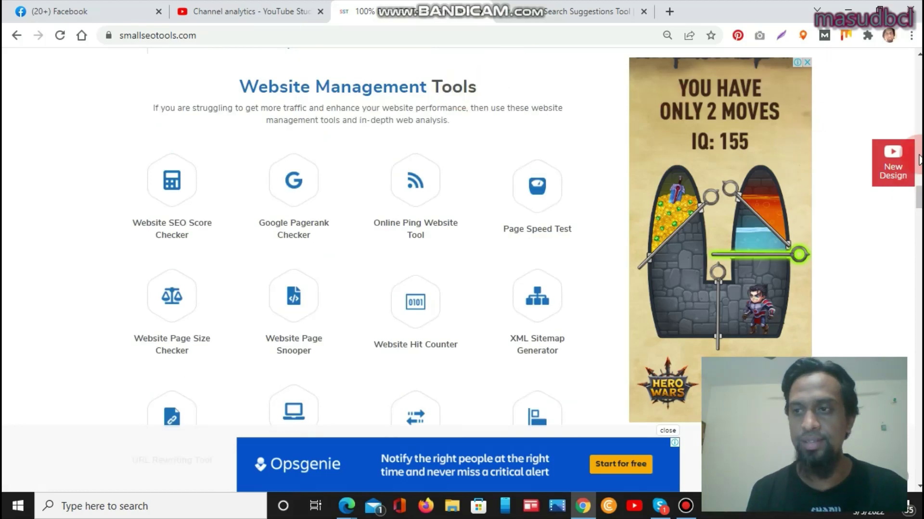
pyautogui.scroll(-5, 917, 202)
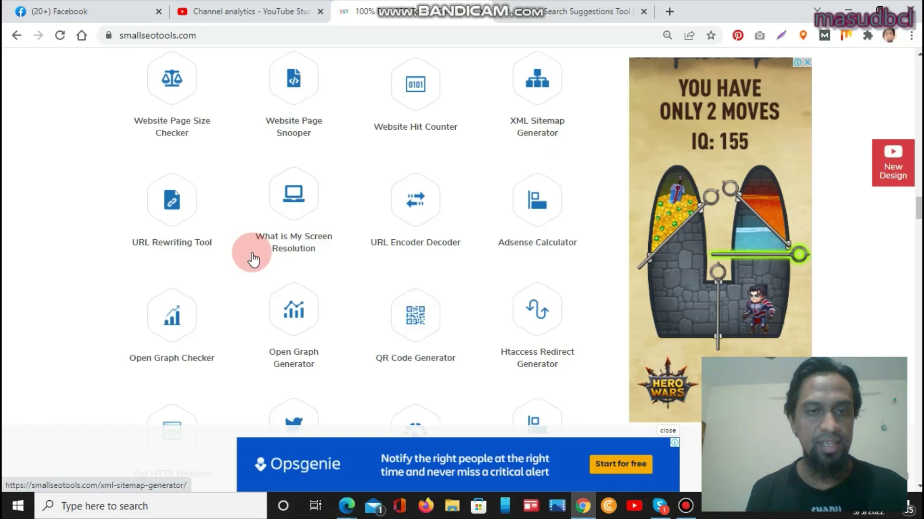
pyautogui.scroll(-3, 253, 260)
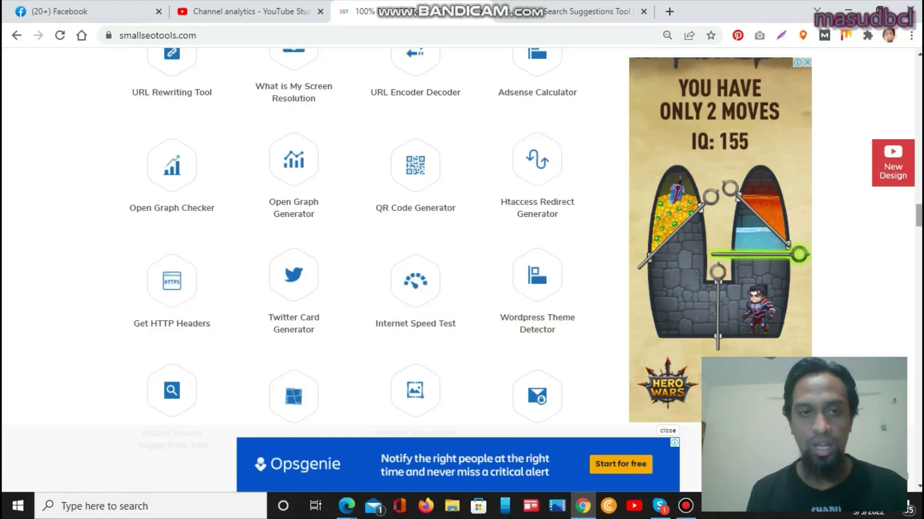
pyautogui.scroll(-2, 457, 289)
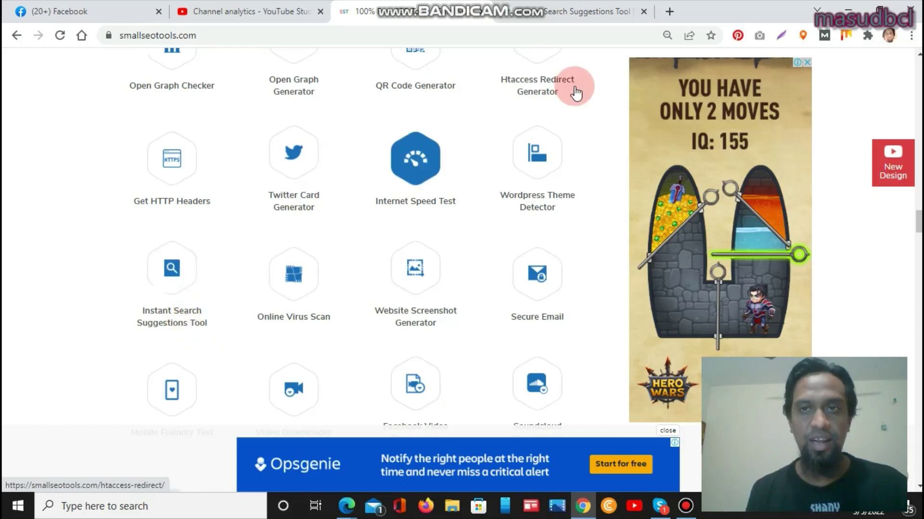
# - Enter the keyword "seo" in the Instant Search Suggestions Tool and review the suggestions for each search engine
pyautogui.click(544, 14)
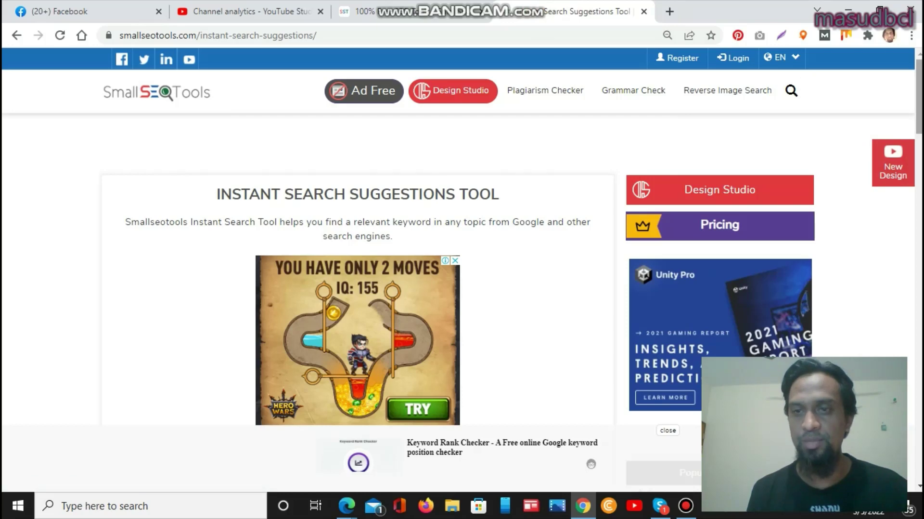
pyautogui.moveTo(919, 115); pyautogui.dragTo(919, 129)
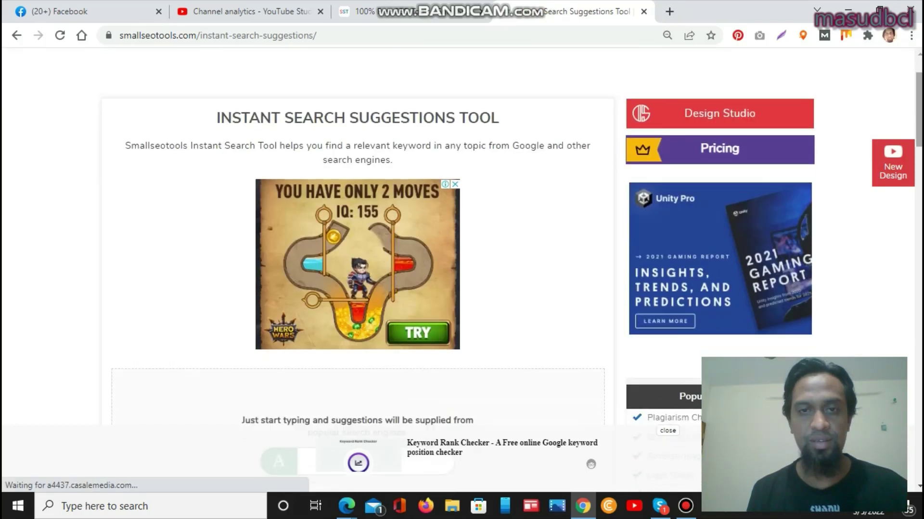
pyautogui.scroll(-5, 501, 259)
pyautogui.click(363, 220)
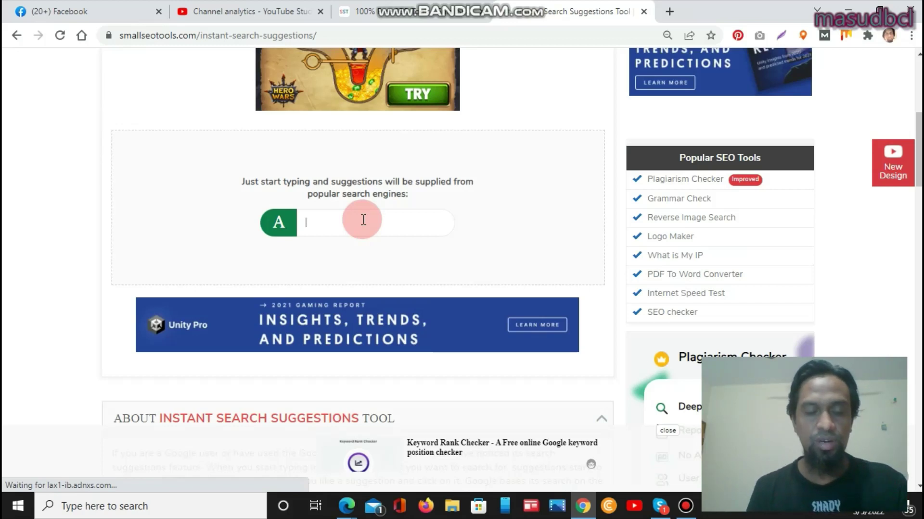
pyautogui.write('seo')
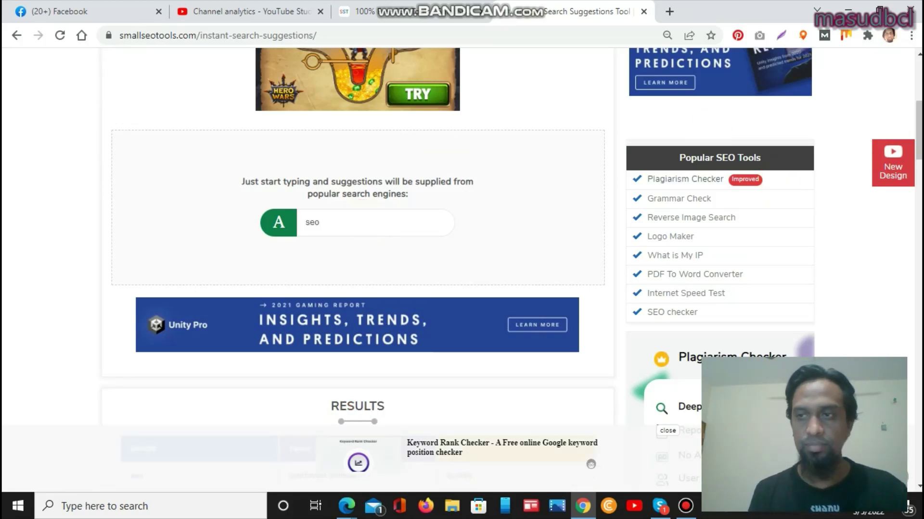
pyautogui.scroll(-2, 363, 221)
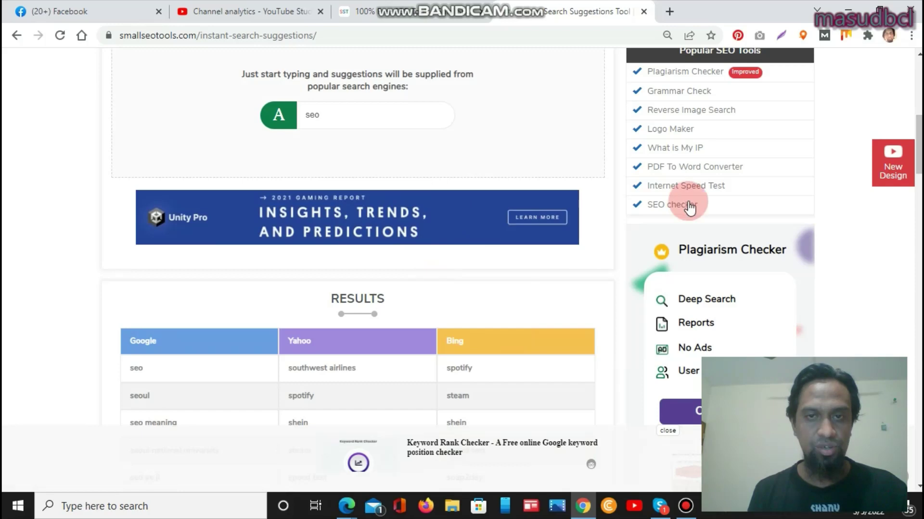
pyautogui.scroll(-12, 357, 241)
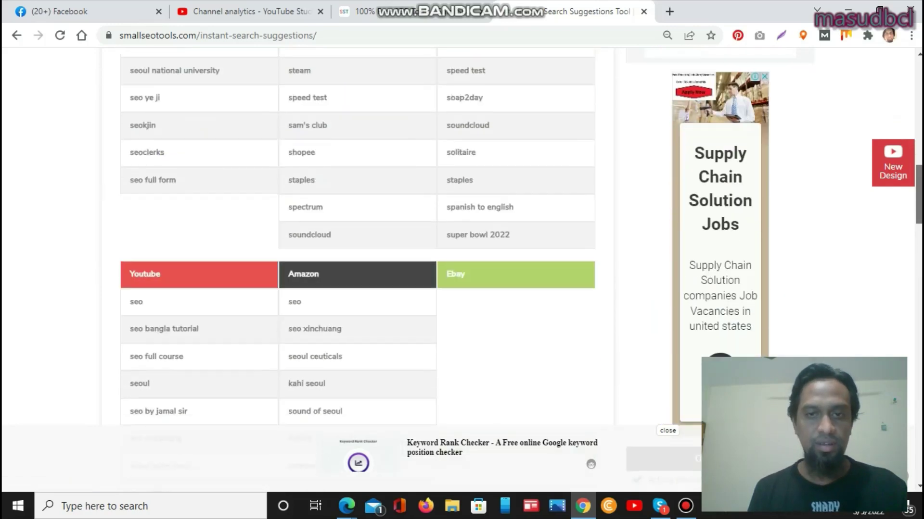
pyautogui.scroll(12, 394, 192)
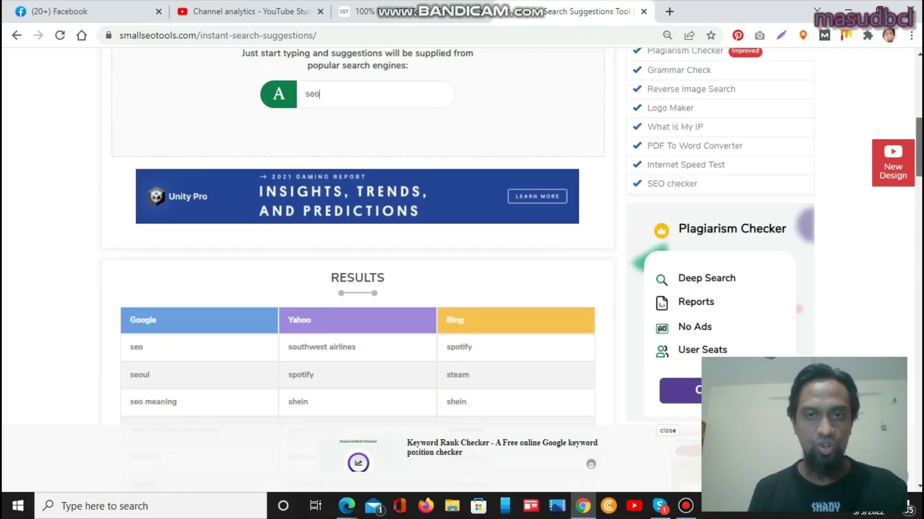
# - Try submitting the keyword "seo" again in the suggestion field
pyautogui.click(395, 192)
pyautogui.click(350, 201)
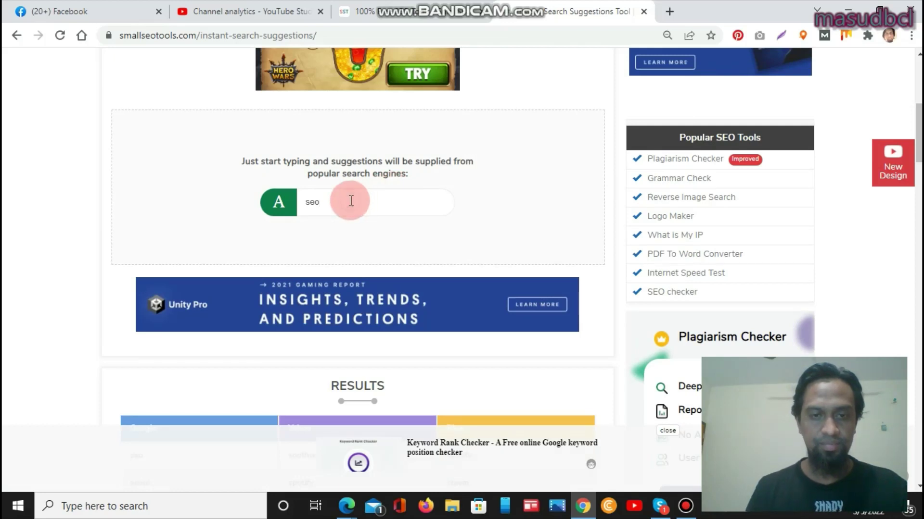
pyautogui.press('Return')
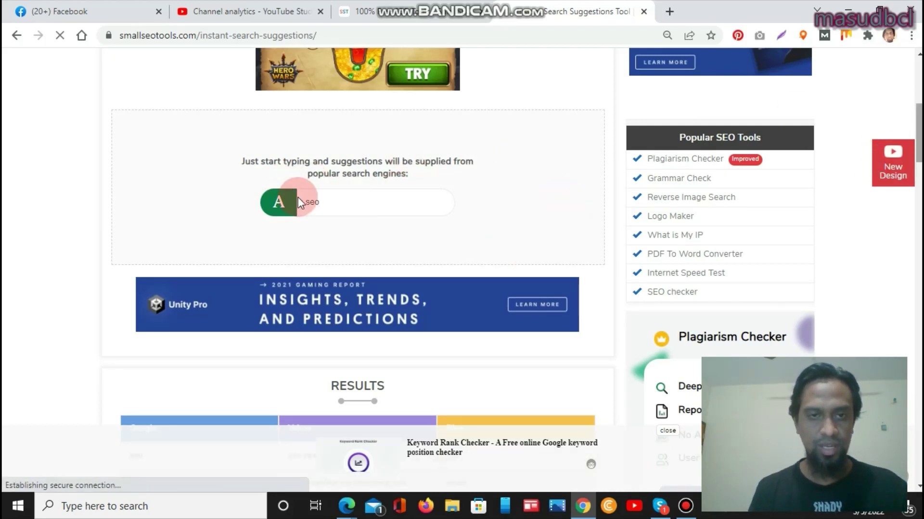
pyautogui.click(478, 4)
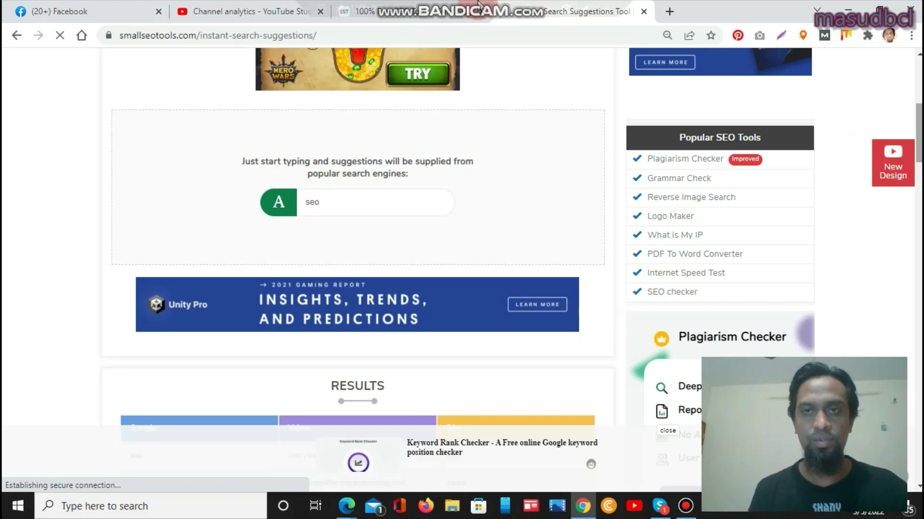
pyautogui.click(565, 5)
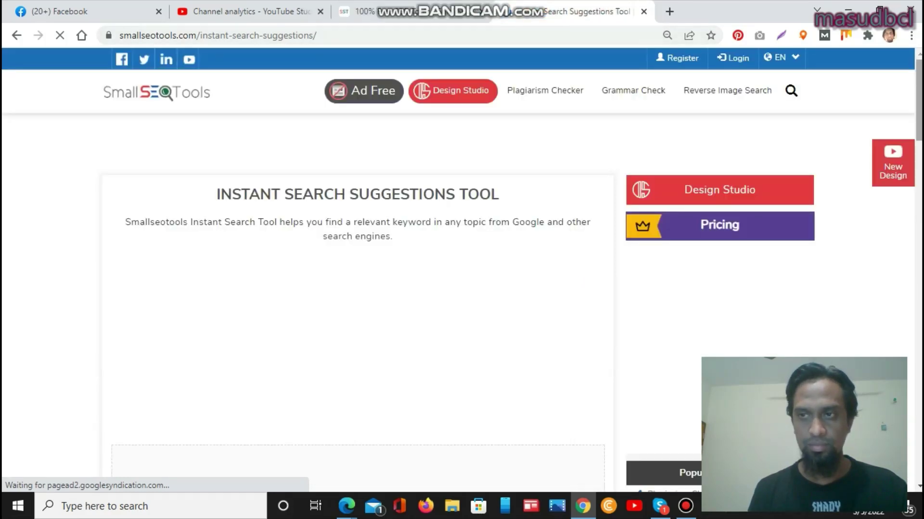
# - Highlight the full list of YouTube keyword suggestions, from "seo bangla tutorial" to "seo course"
pyautogui.scroll(-10, 428, 151)
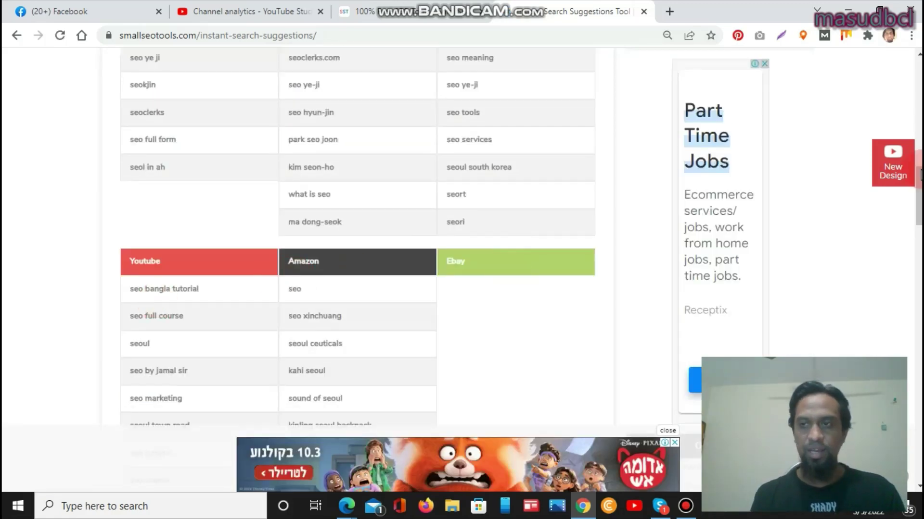
pyautogui.scroll(-3, 489, 173)
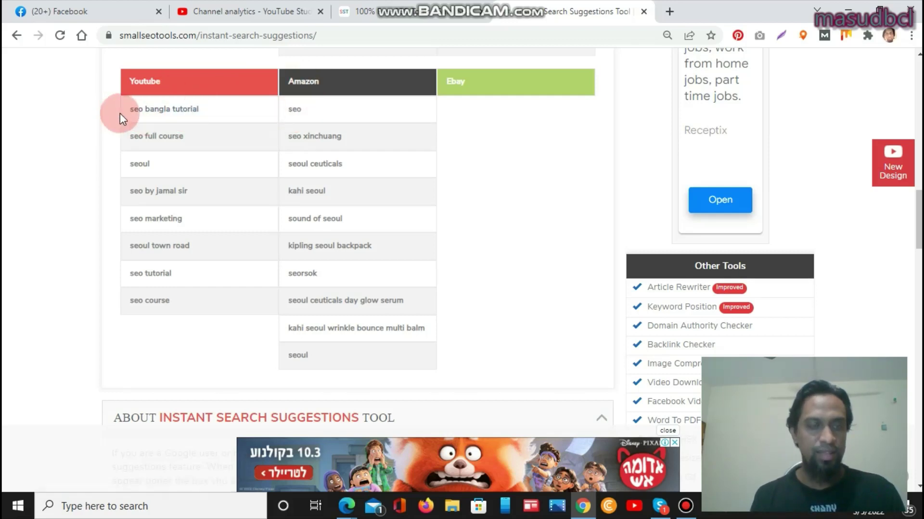
pyautogui.click(184, 303)
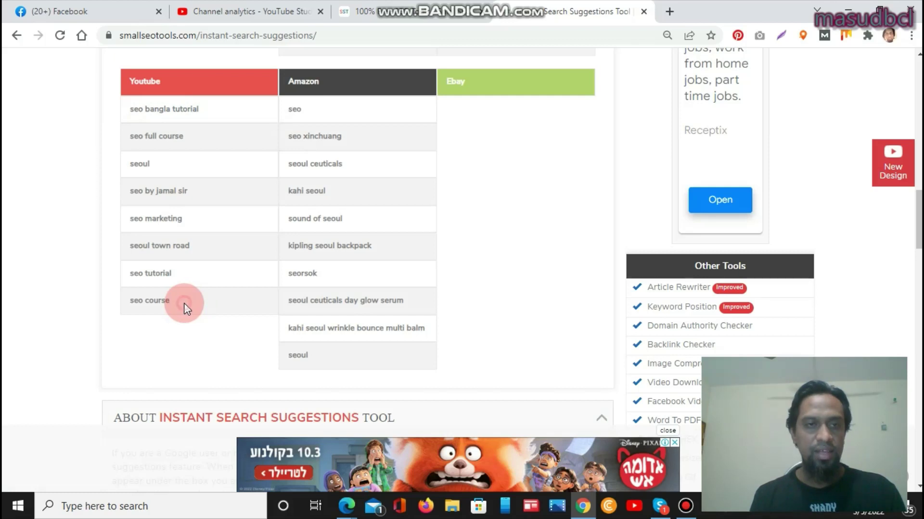
pyautogui.moveTo(184, 303); pyautogui.dragTo(128, 109)
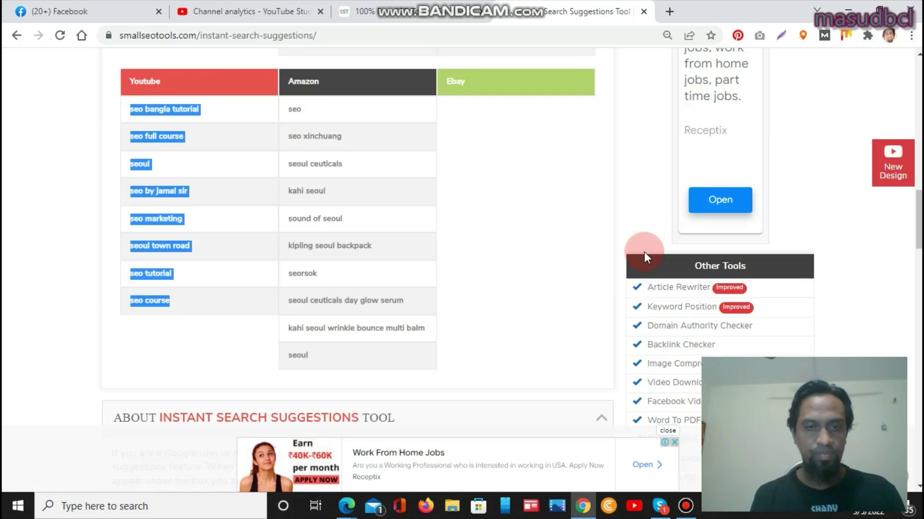
# - Examine the keyword suggestions for "SEO" from Google, Yahoo, Bing, YouTube and Amazon
pyautogui.scroll(7, 487, 177)
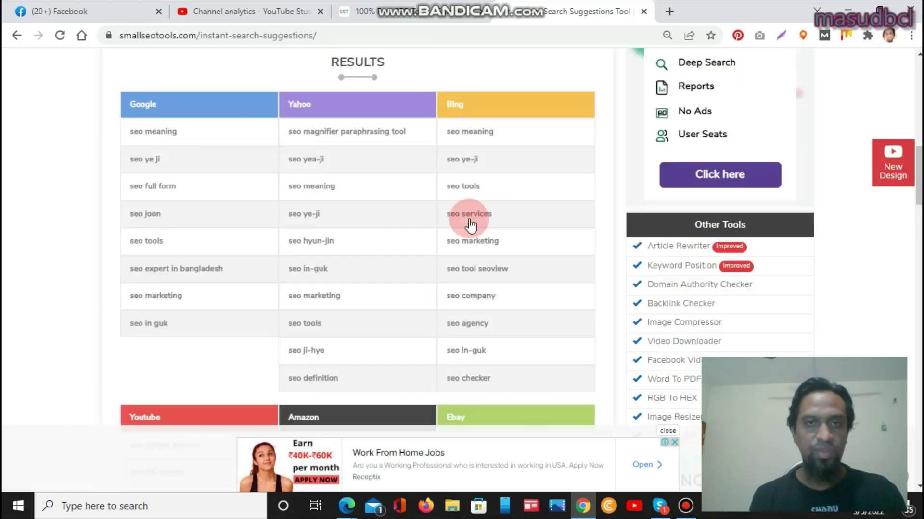
pyautogui.scroll(-3, 358, 235)
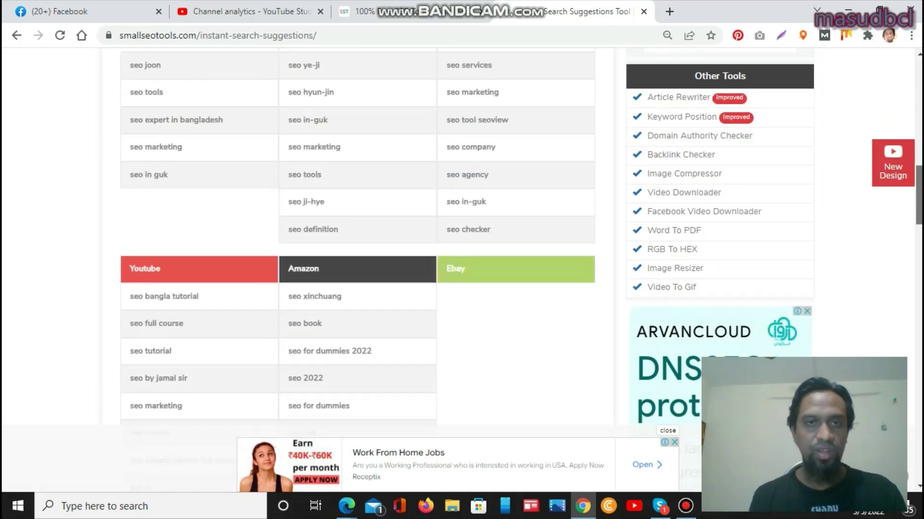
pyautogui.scroll(-5, 357, 235)
pyautogui.scroll(18, 358, 236)
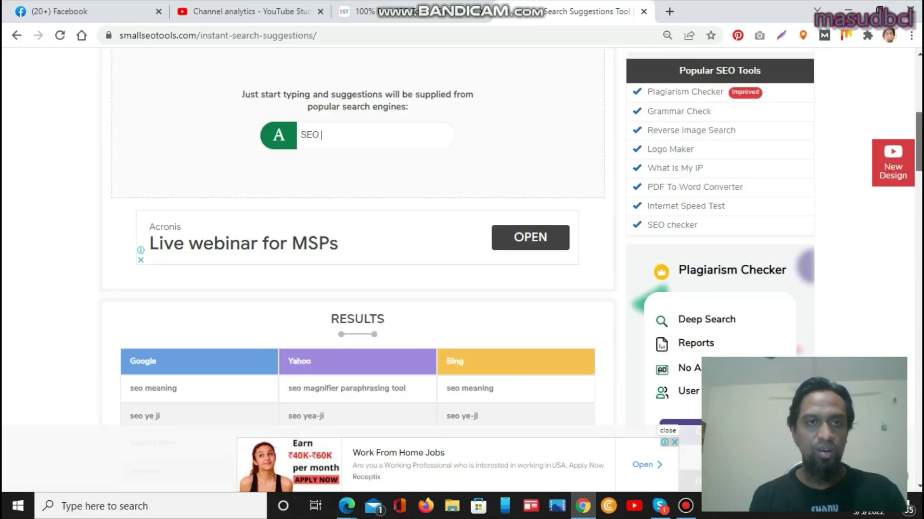
# - Highlight the page heading "Instant Search Suggestions Tool"
pyautogui.scroll(4, 358, 235)
pyautogui.scroll(-10, 358, 236)
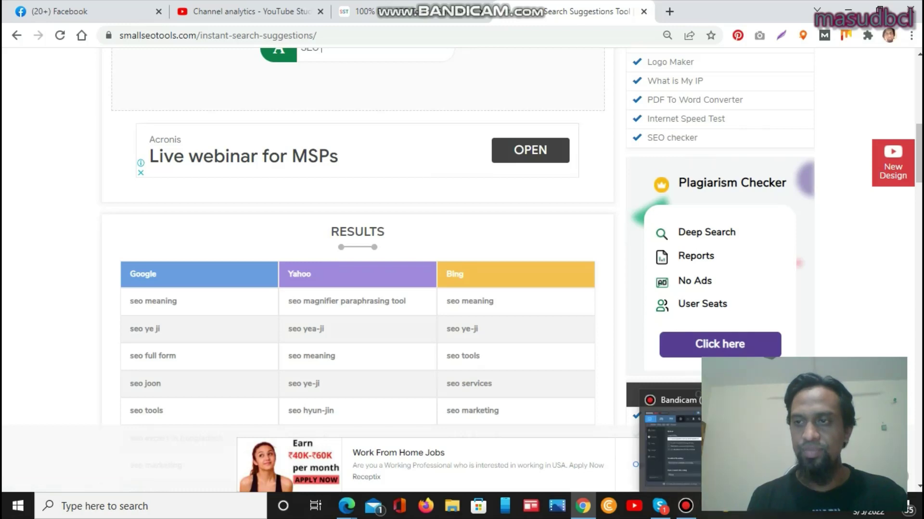
pyautogui.moveTo(920, 134); pyautogui.dragTo(920, 68)
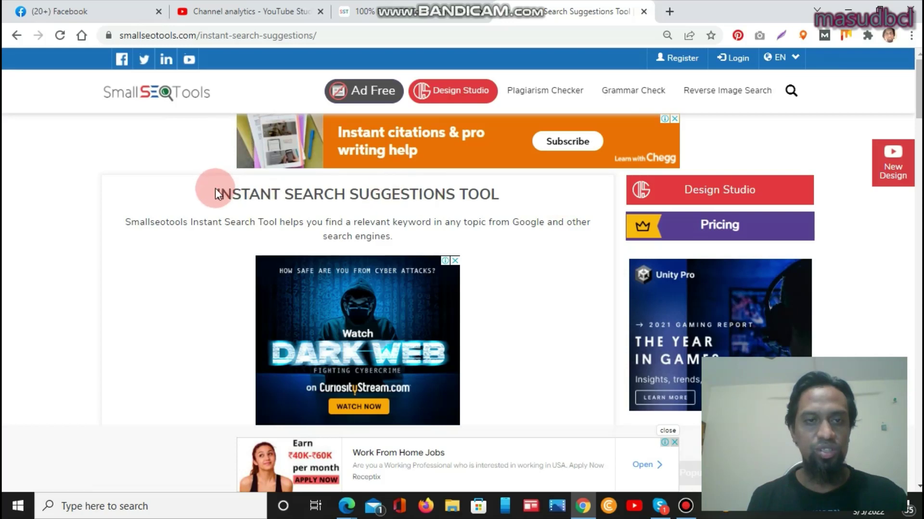
pyautogui.moveTo(218, 194); pyautogui.dragTo(499, 193)
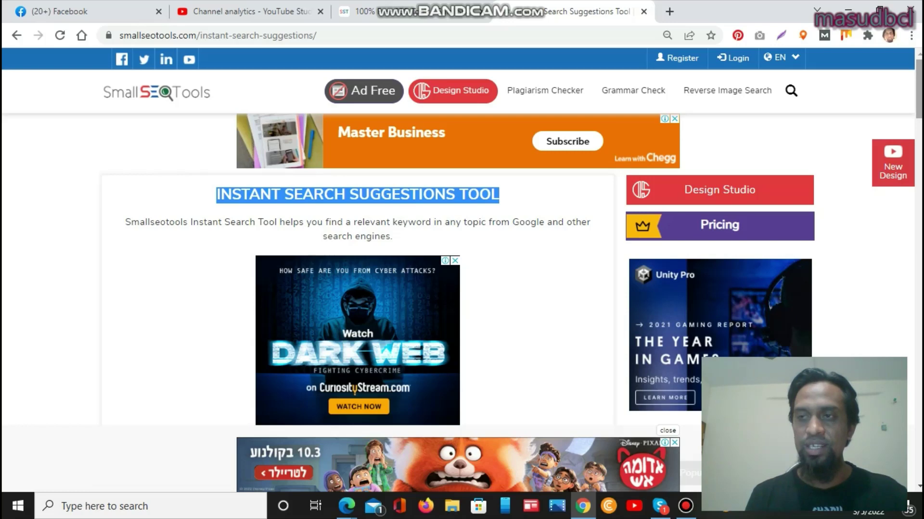
# - Try replacing the keyword "SEO" with "Bangladesh" in the suggestion field
pyautogui.scroll(-7, 703, 149)
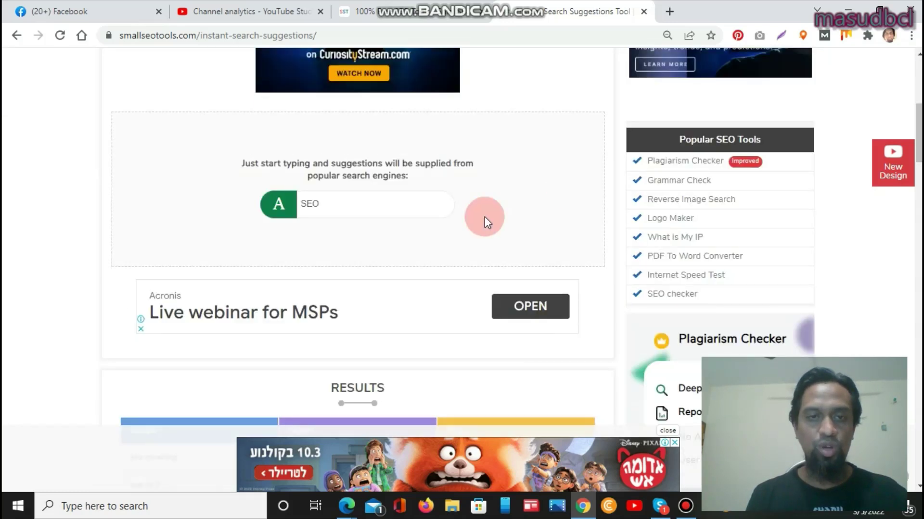
pyautogui.click(361, 209)
pyautogui.hotkey('ctrl', 'a')
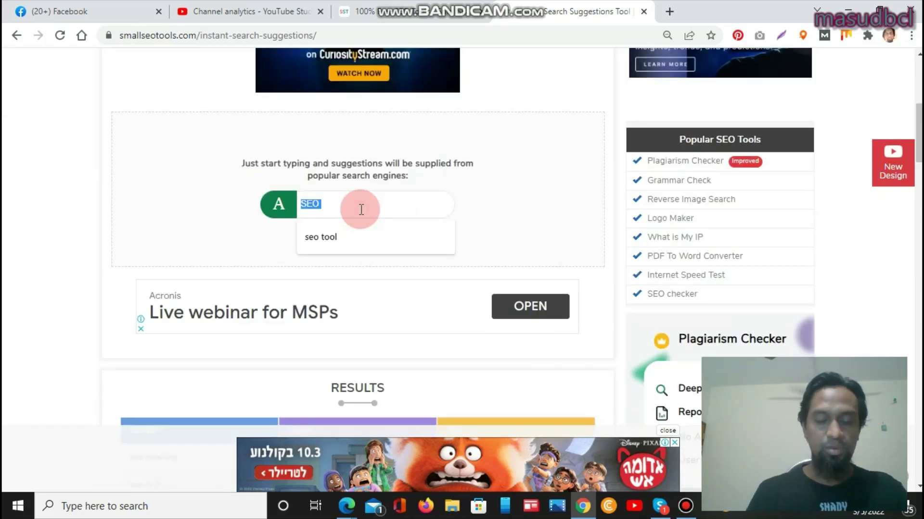
pyautogui.press('BackSpace')
pyautogui.write('Banglad')
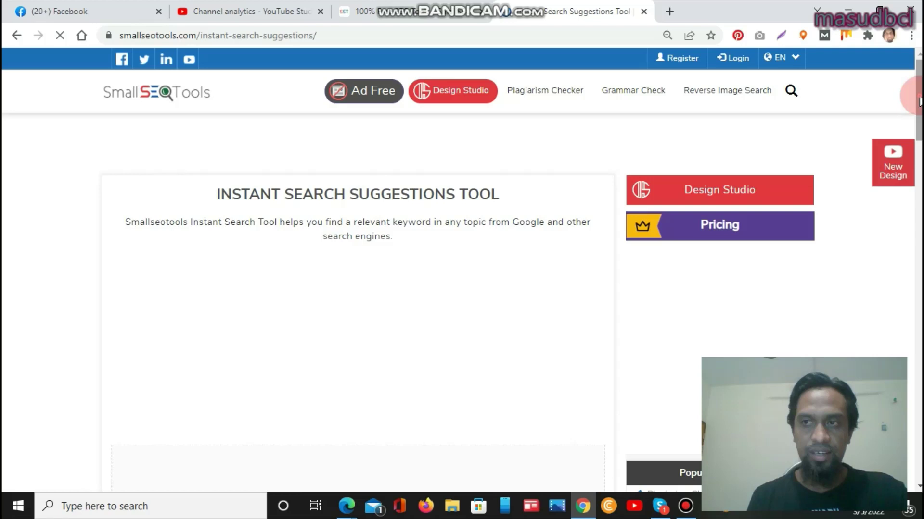
# - Enter the keyword "Bang" in the suggestion field and review the suggestions for each search engine
pyautogui.moveTo(919, 101); pyautogui.dragTo(919, 183)
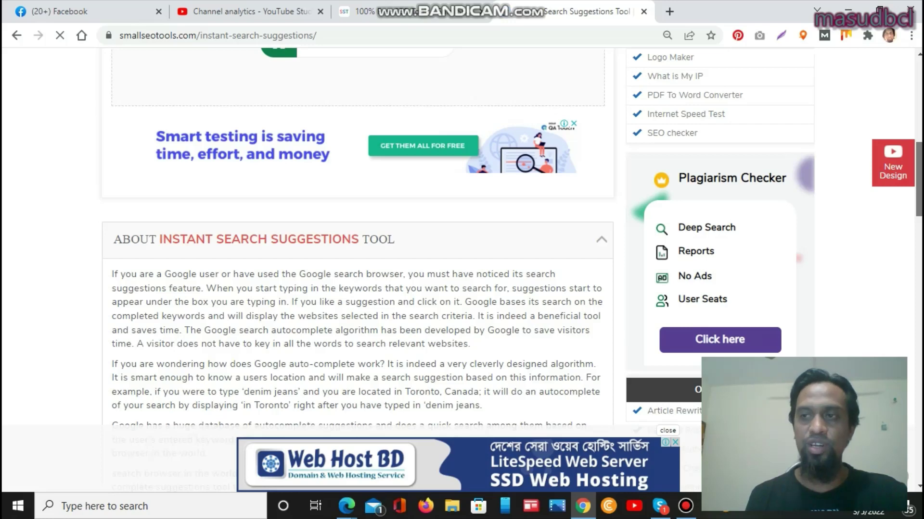
pyautogui.moveTo(919, 151); pyautogui.dragTo(810, 103)
pyautogui.click(352, 148)
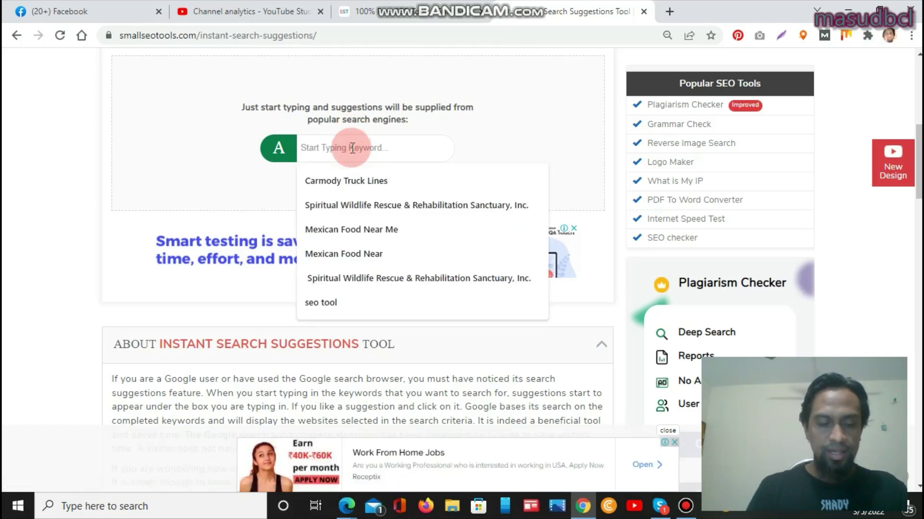
pyautogui.write('Bang')
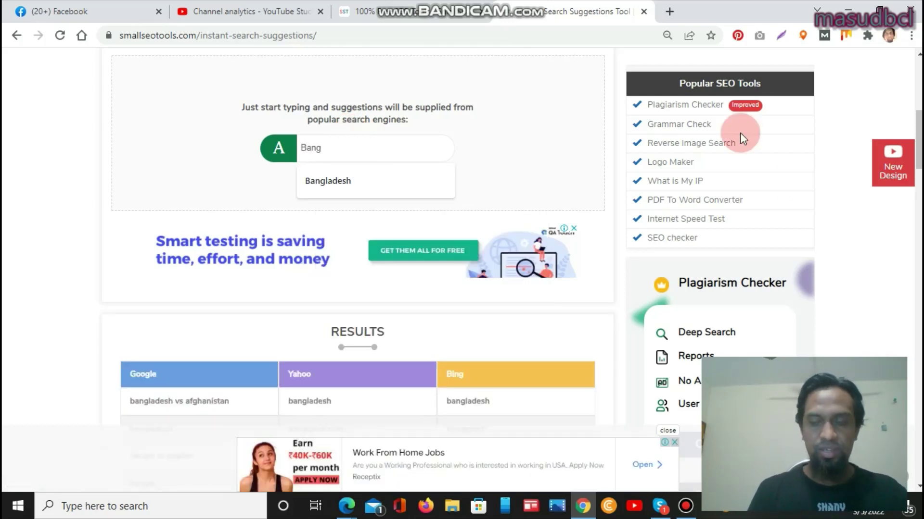
pyautogui.moveTo(919, 140); pyautogui.dragTo(919, 177)
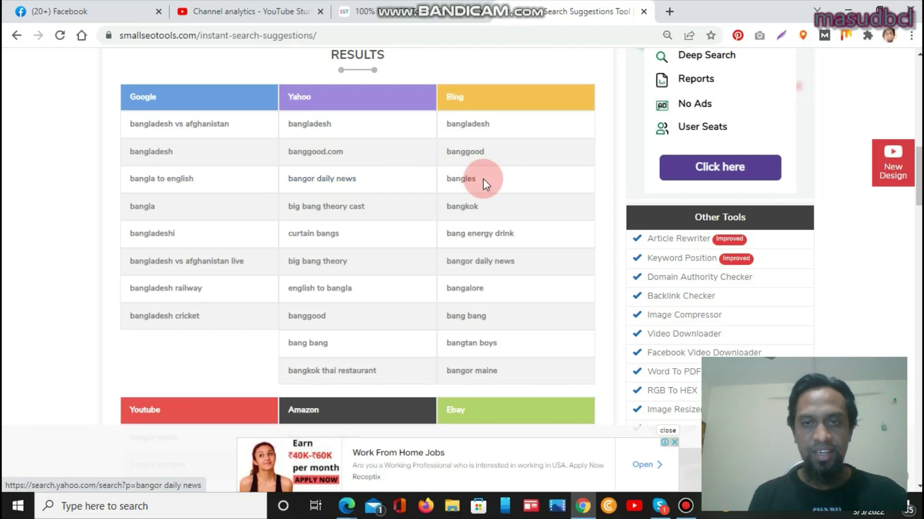
pyautogui.scroll(-1, 917, 178)
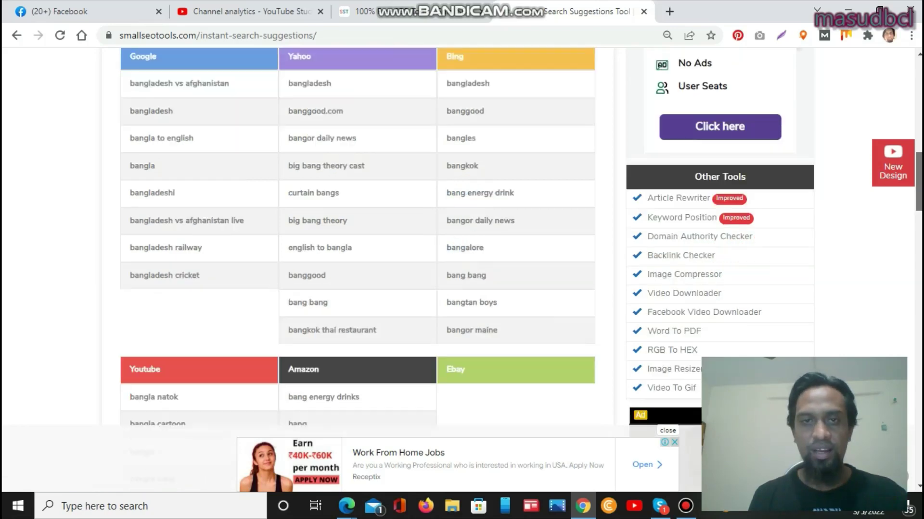
# - Review the suggestion lists for "Bang" and highlight "bangla natok" in the YouTube list
pyautogui.scroll(-5, 918, 178)
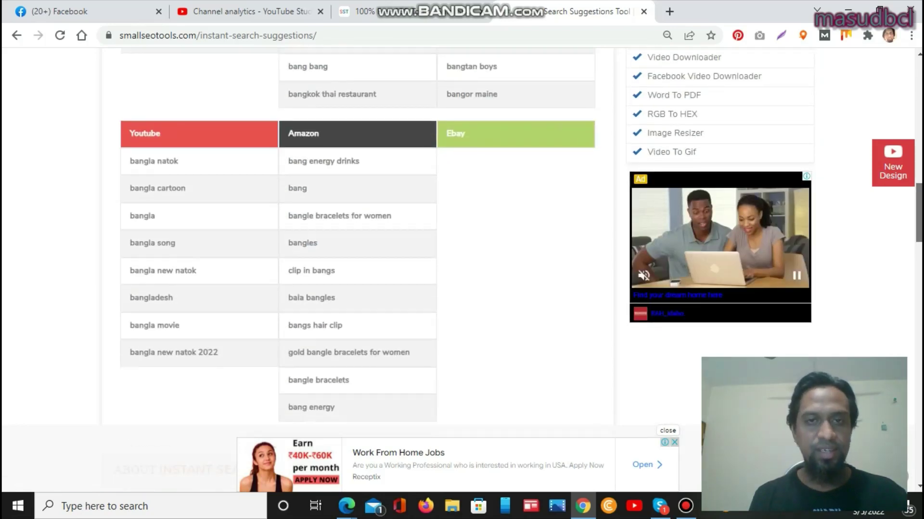
pyautogui.scroll(6, 889, 155)
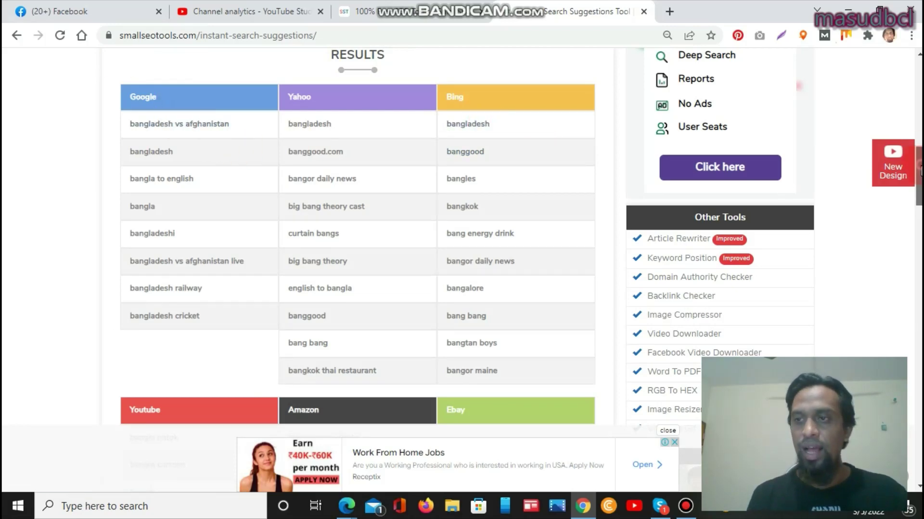
pyautogui.scroll(-6, 916, 173)
pyautogui.scroll(-2, 377, 124)
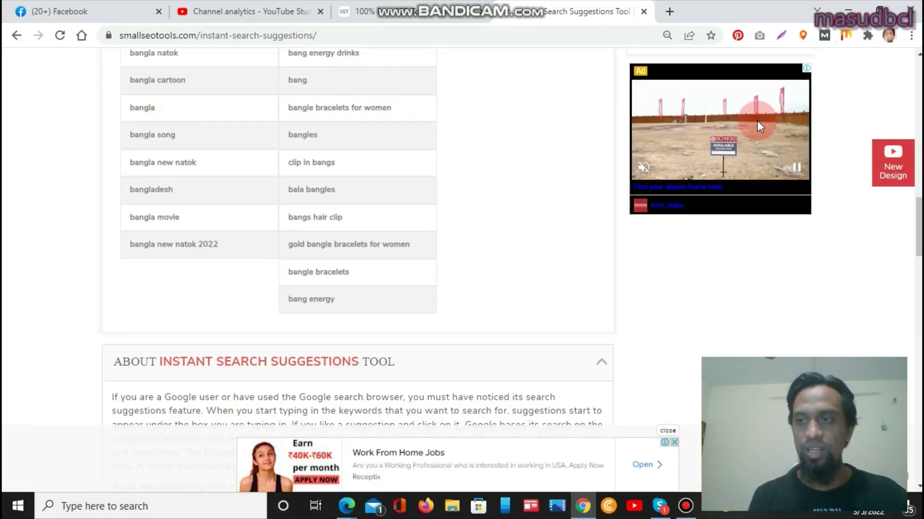
pyautogui.scroll(1, 722, 173)
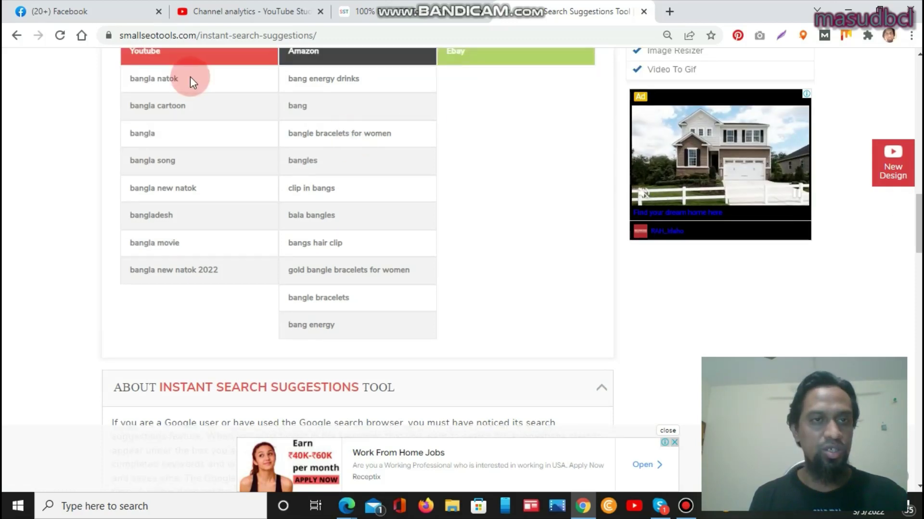
pyautogui.moveTo(200, 82); pyautogui.dragTo(128, 78)
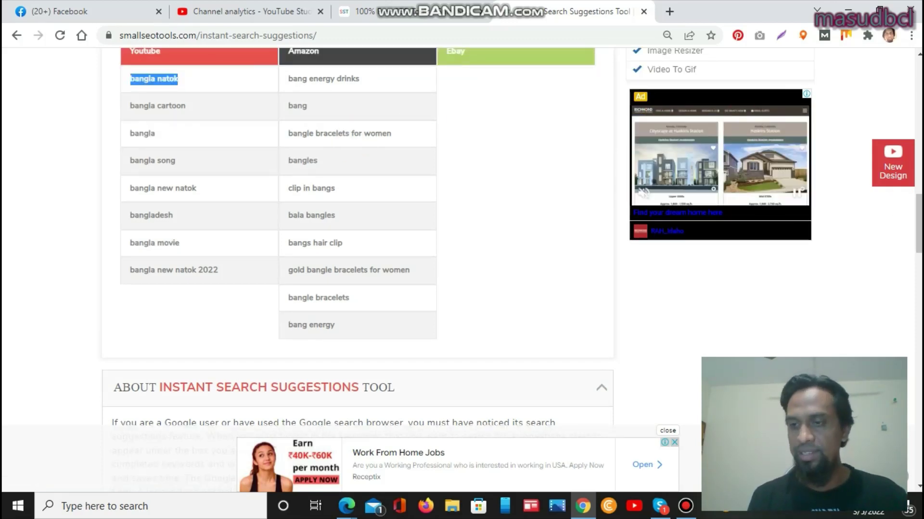
# - Open the YouTube suggestion "bangla natok" in a new tab and return to the Instant Search Suggestions page
pyautogui.scroll(1, 477, 186)
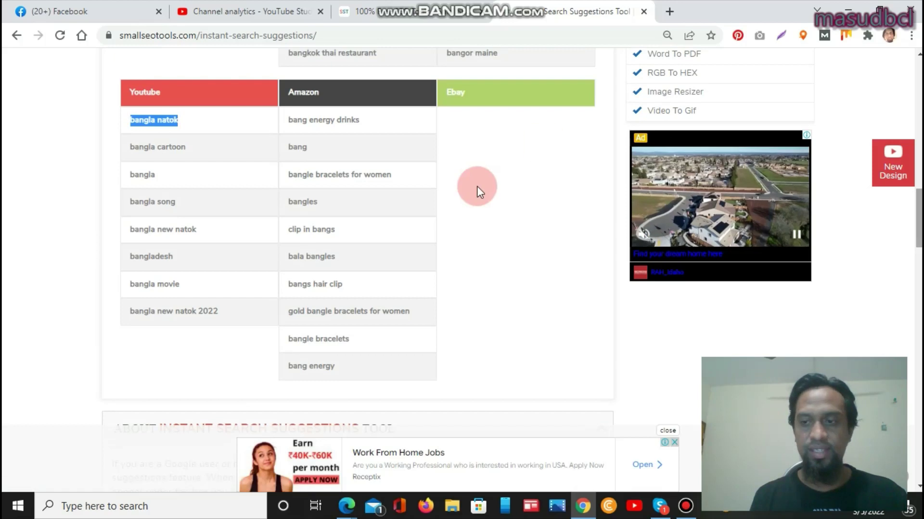
pyautogui.click(170, 123)
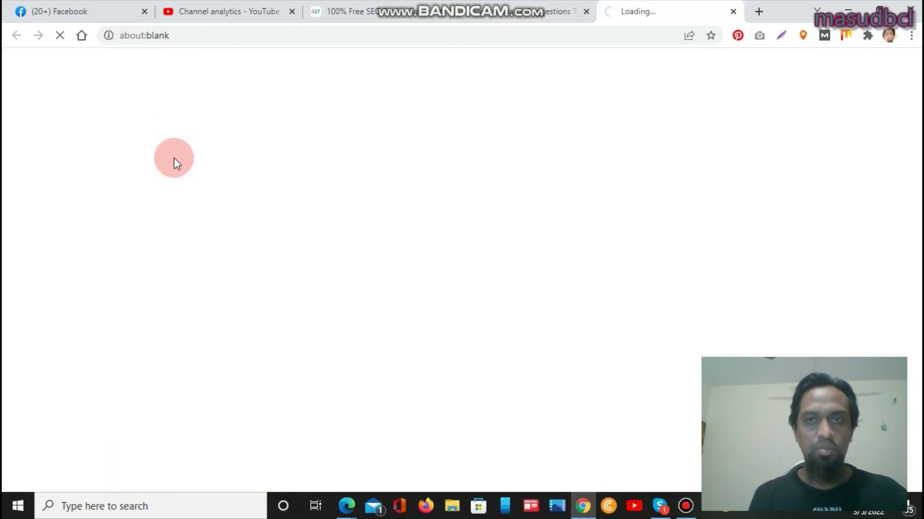
pyautogui.click(556, 7)
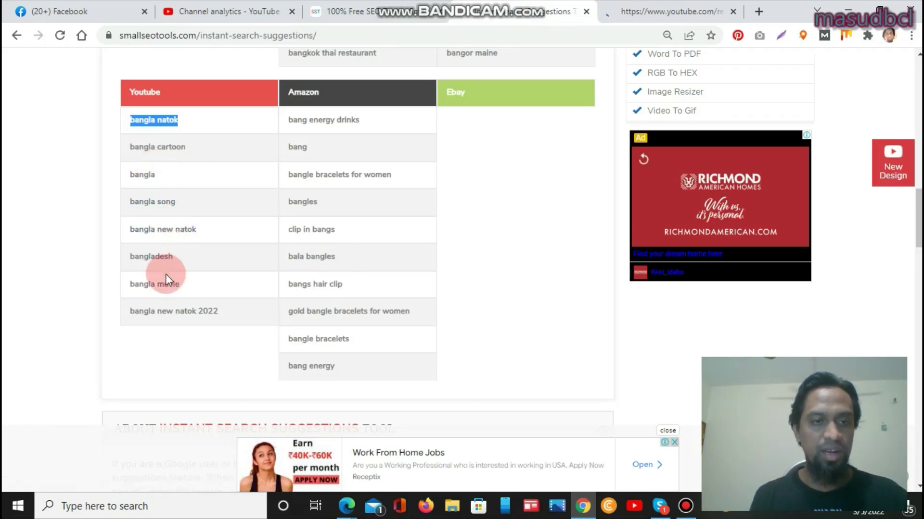
# - Check the YouTube suggestion "bangla new natok 2022" and go back up to the keyword field
pyautogui.click(170, 312)
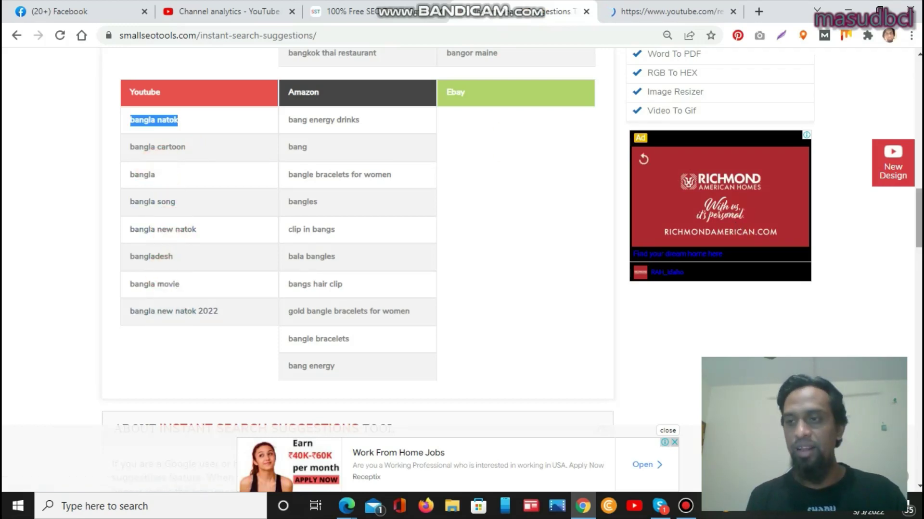
pyautogui.moveTo(919, 212); pyautogui.dragTo(919, 209)
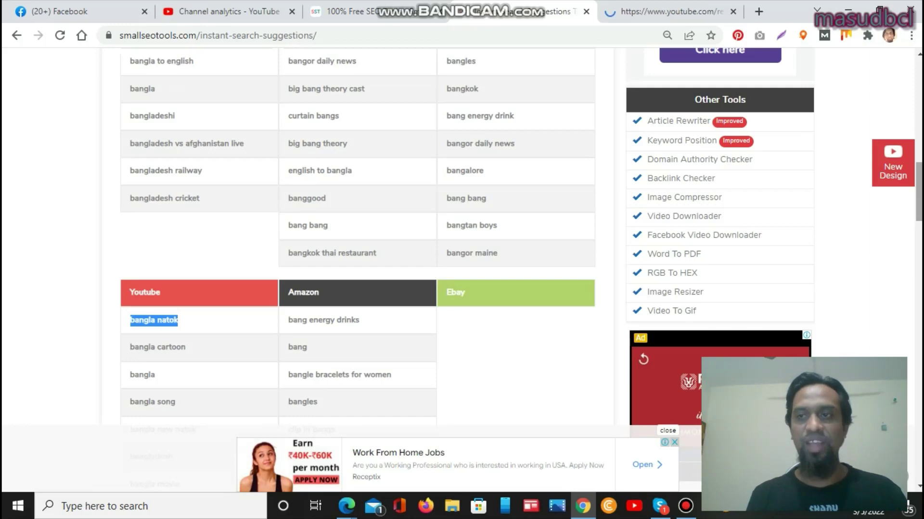
pyautogui.moveTo(919, 193); pyautogui.dragTo(918, 126)
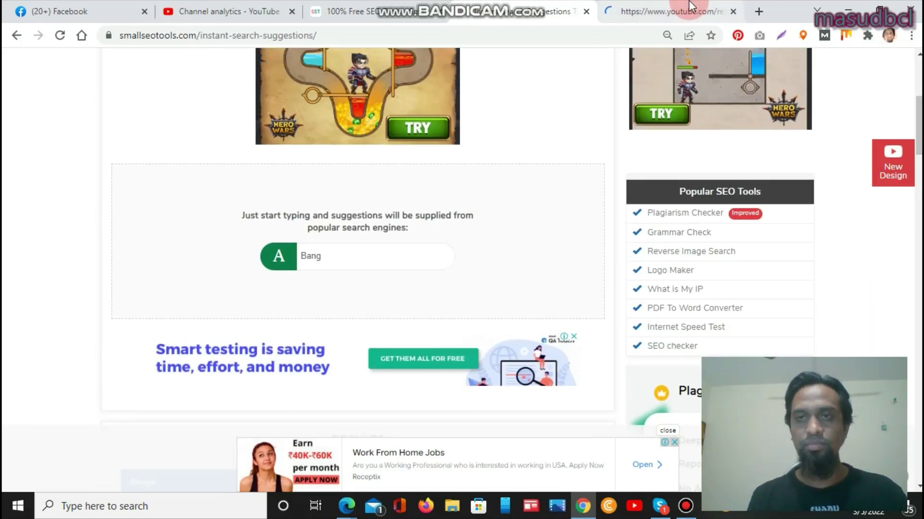
pyautogui.moveTo(556, 5)
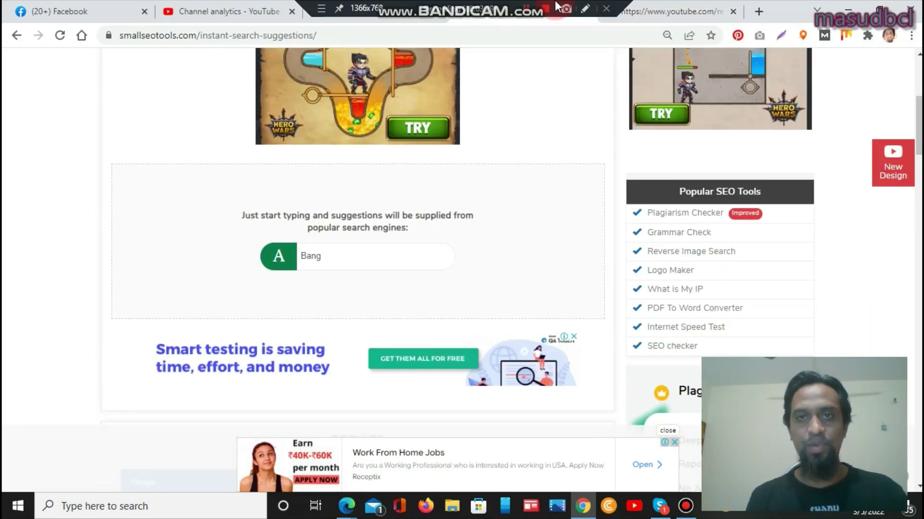